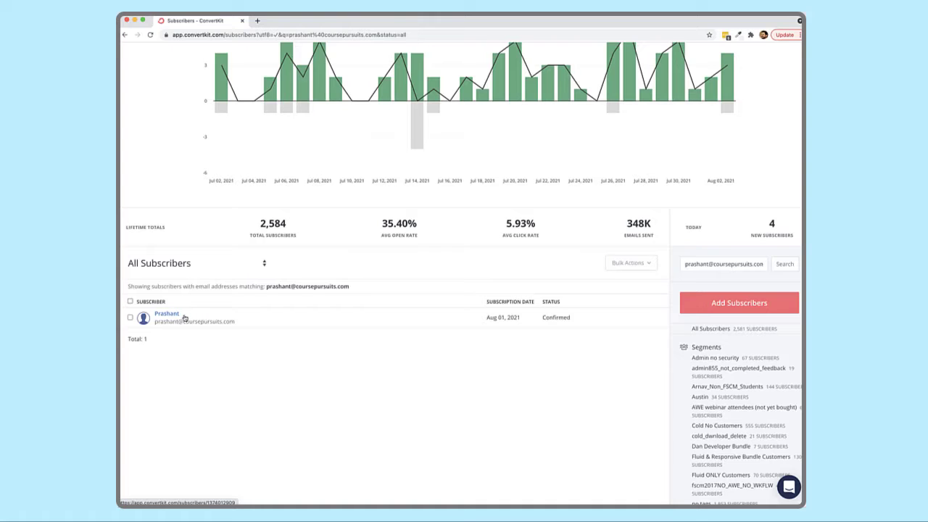
Open the Confirmed subscriber's profile and review its three-email history and empty tags.
{"action": "left_click", "coordinate": [194, 318]}
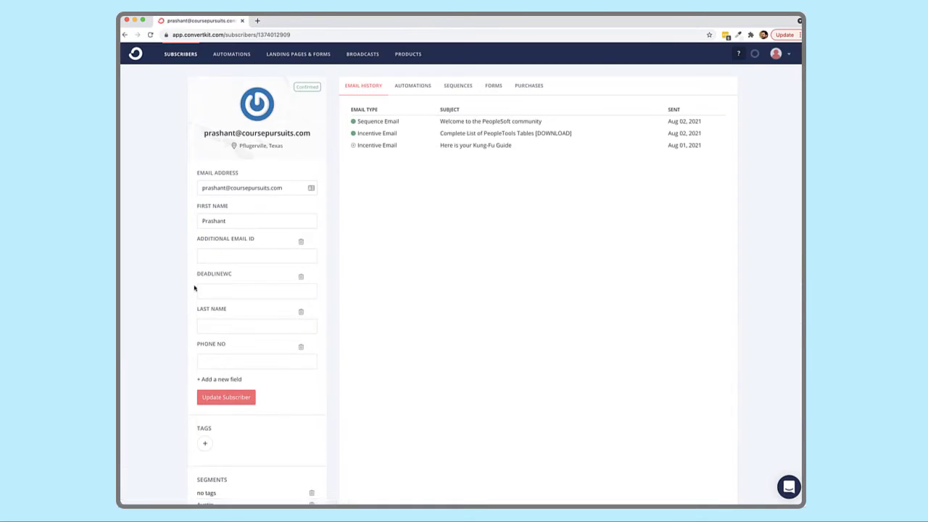
{"action": "scroll", "coordinate": [194, 286], "scroll_direction": "down", "scroll_amount": 3}
{"action": "scroll", "coordinate": [194, 285], "scroll_direction": "up", "scroll_amount": 3}
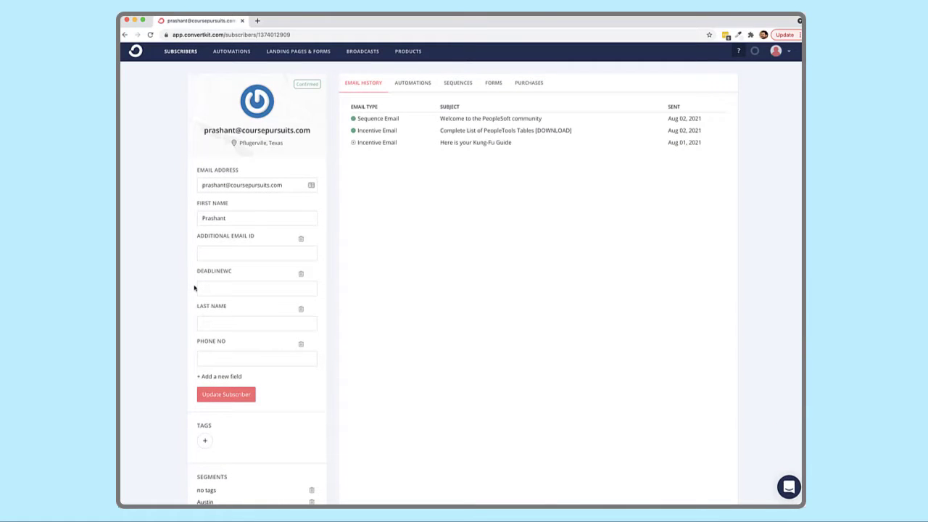
{"action": "scroll", "coordinate": [216, 195], "scroll_direction": "down", "scroll_amount": 1}
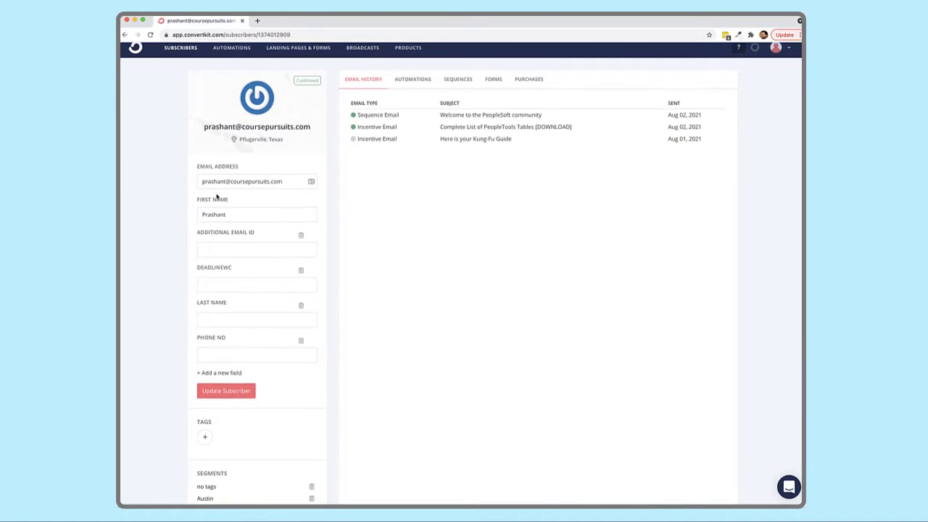
{"action": "scroll", "coordinate": [216, 196], "scroll_direction": "down", "scroll_amount": 1}
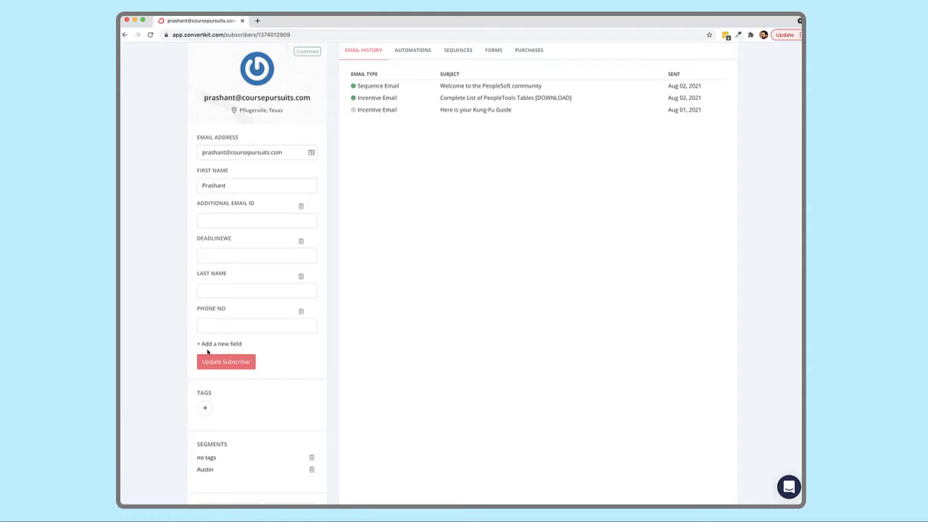
{"action": "scroll", "coordinate": [180, 346], "scroll_direction": "down", "scroll_amount": 3}
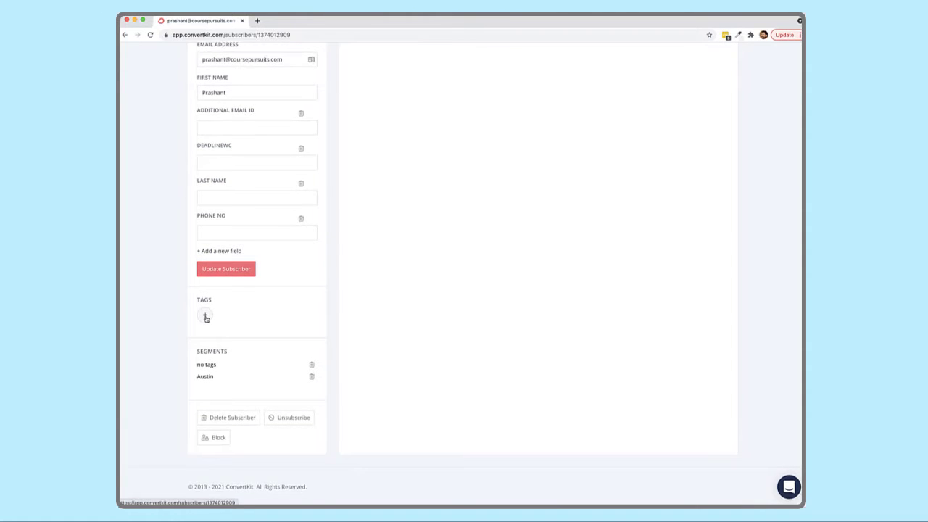
{"action": "scroll", "coordinate": [205, 317], "scroll_direction": "up", "scroll_amount": 4}
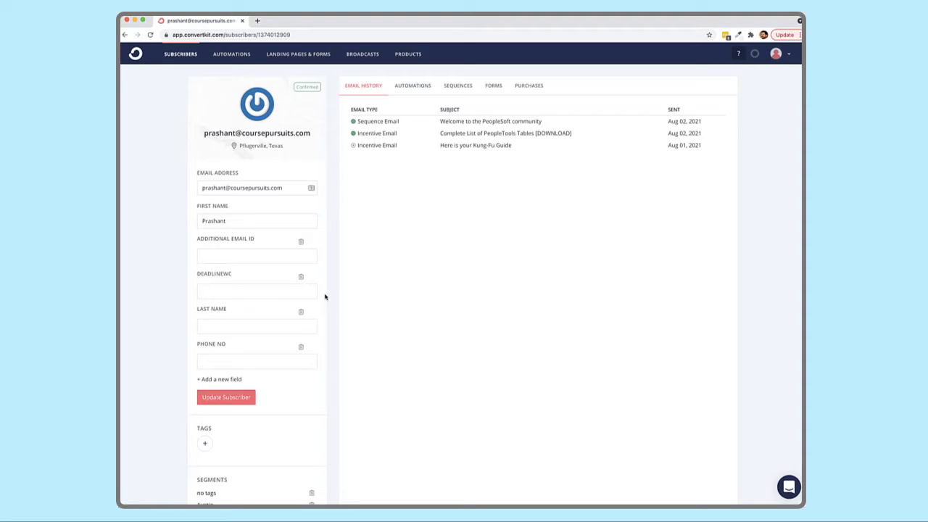
{"action": "scroll", "coordinate": [321, 292], "scroll_direction": "down", "scroll_amount": 5}
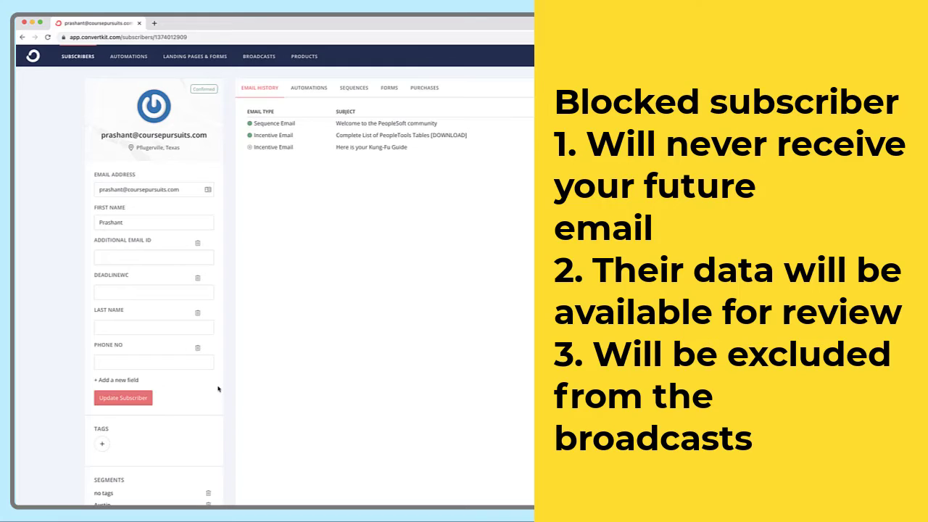
{"action": "scroll", "coordinate": [217, 388], "scroll_direction": "down", "scroll_amount": 4}
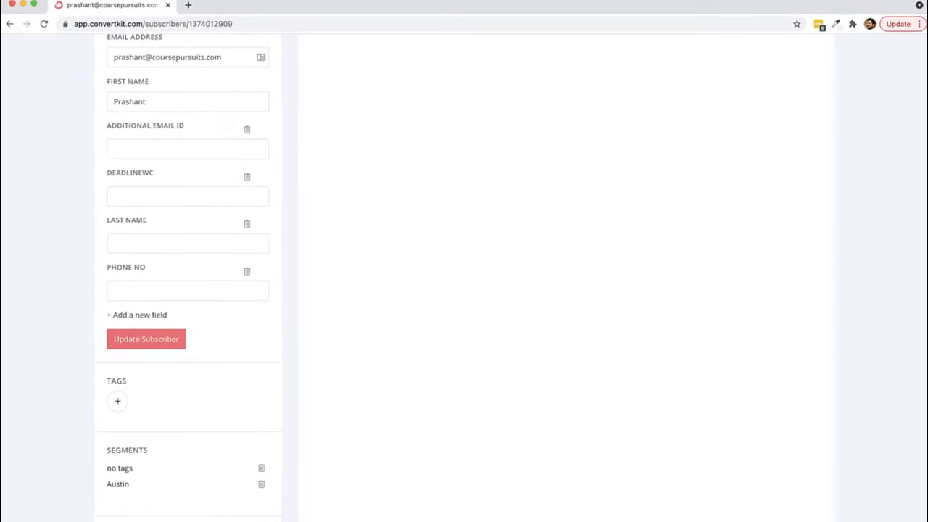
Block the subscriber, highlighting the inactive, no-content and re-subscribe warnings before confirming.
{"action": "left_click", "coordinate": [110, 444]}
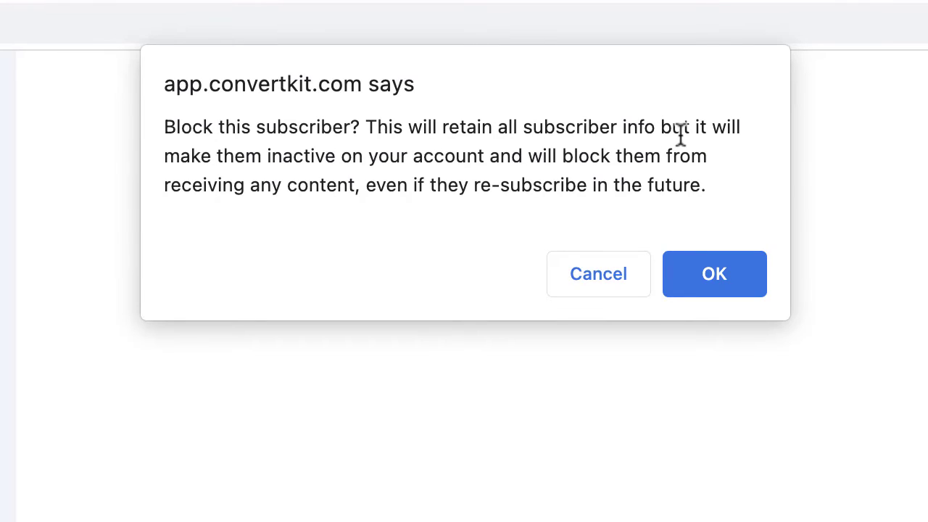
{"action": "left_click_drag", "start_coordinate": [210, 156], "coordinate": [701, 168]}
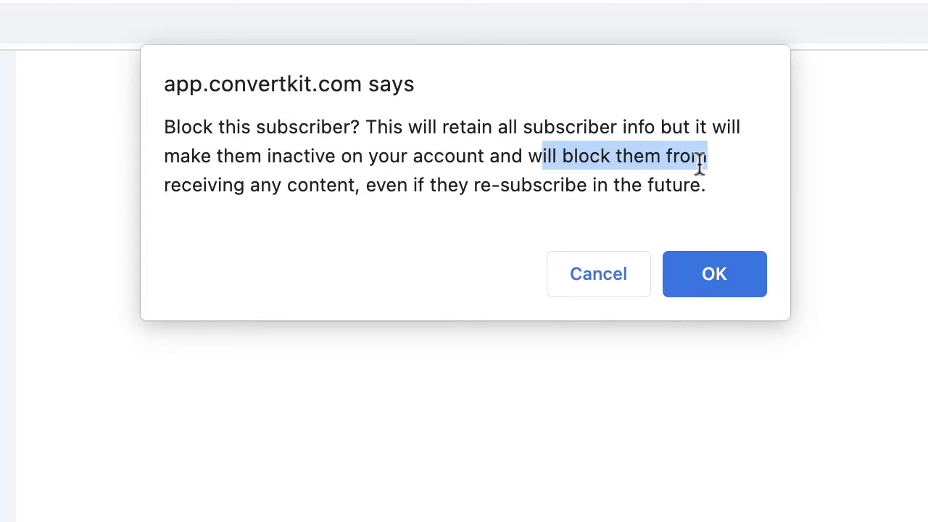
{"action": "left_click_drag", "start_coordinate": [197, 185], "coordinate": [385, 190]}
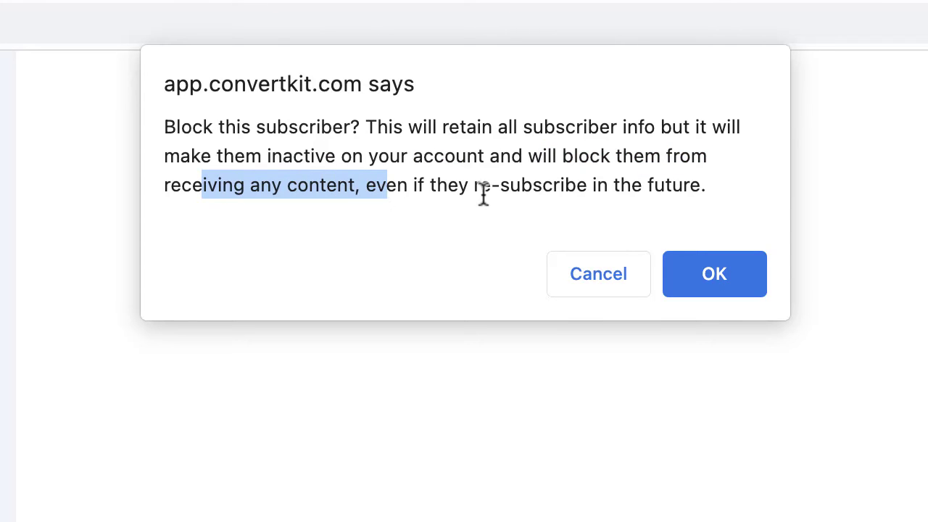
{"action": "left_click_drag", "start_coordinate": [490, 187], "coordinate": [710, 199]}
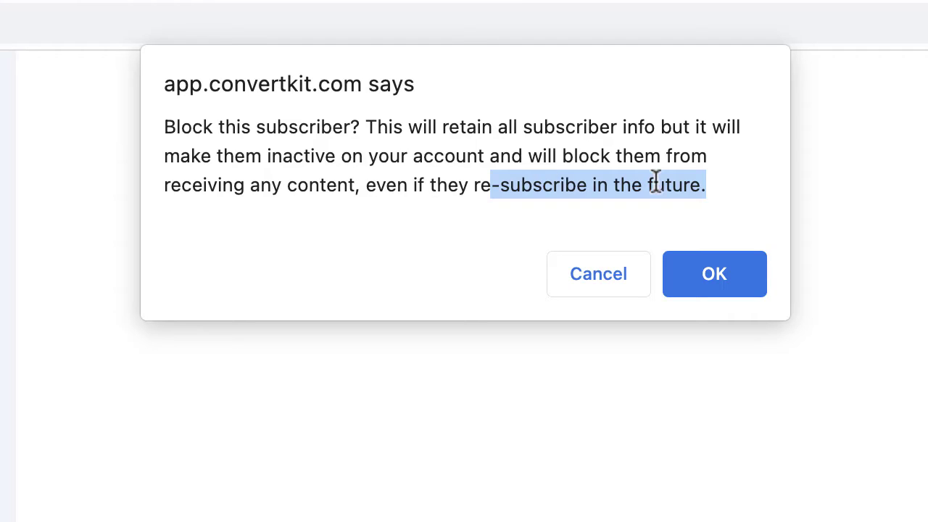
{"action": "left_click", "coordinate": [714, 274]}
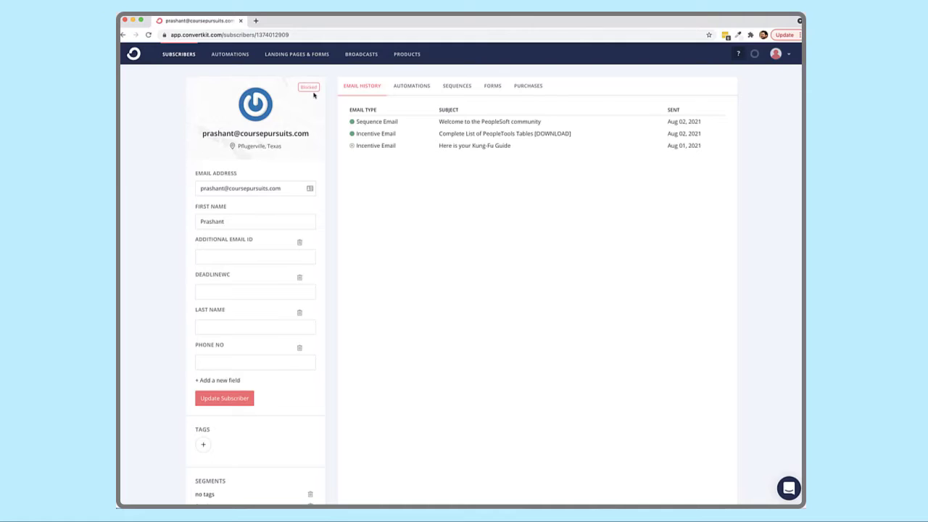
Go from the blocked profile to the Broadcasts page listing 591 broadcasts.
{"action": "scroll", "coordinate": [314, 94], "scroll_direction": "down", "scroll_amount": 3}
{"action": "scroll", "coordinate": [224, 386], "scroll_direction": "up", "scroll_amount": 2}
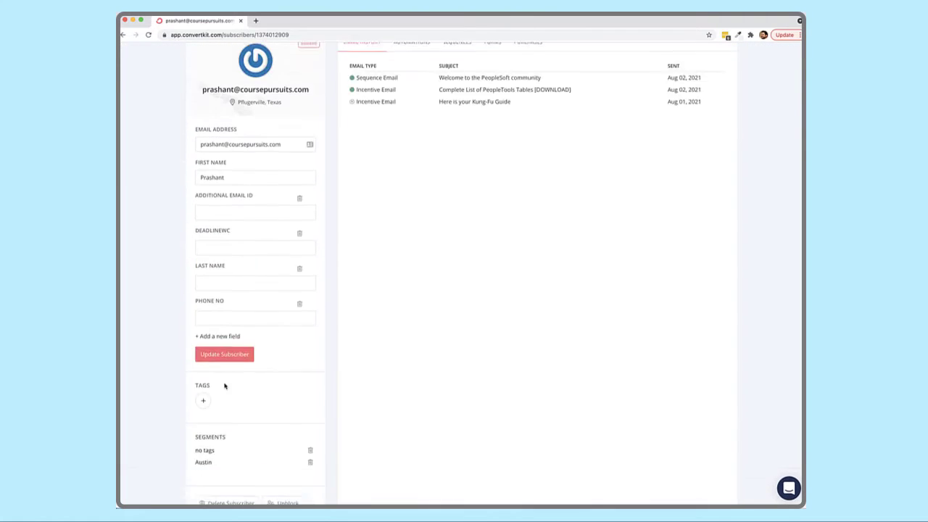
{"action": "scroll", "coordinate": [224, 385], "scroll_direction": "up", "scroll_amount": 2}
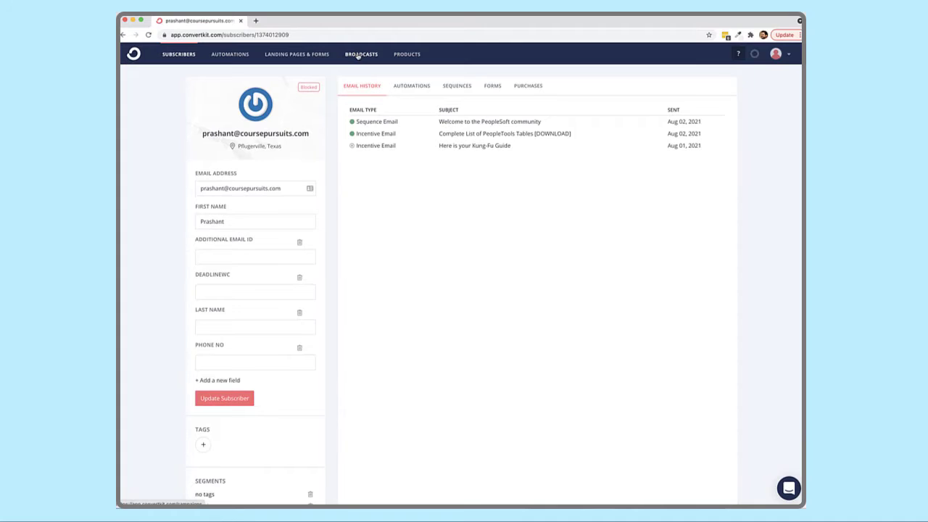
{"action": "left_click", "coordinate": [358, 55]}
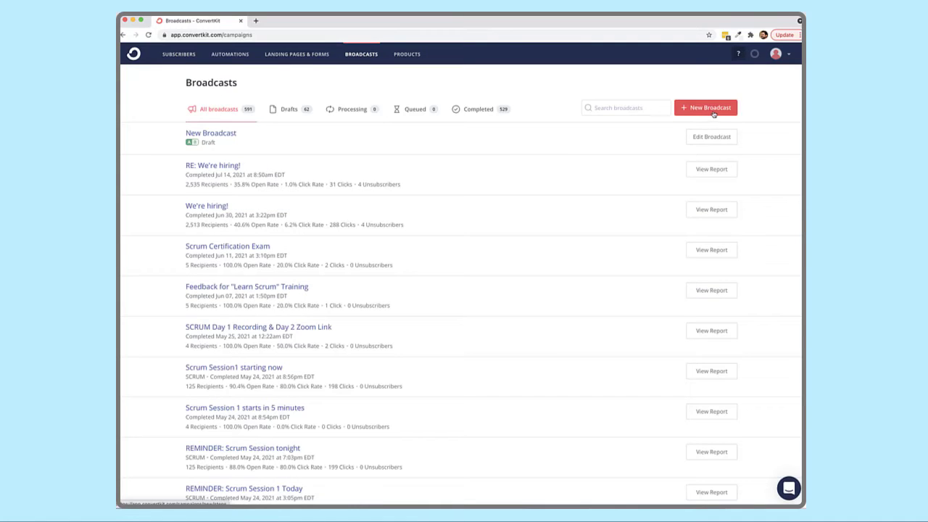
Start a new broadcast with subject 'Test' and body text 'Test'.
{"action": "left_click", "coordinate": [713, 111]}
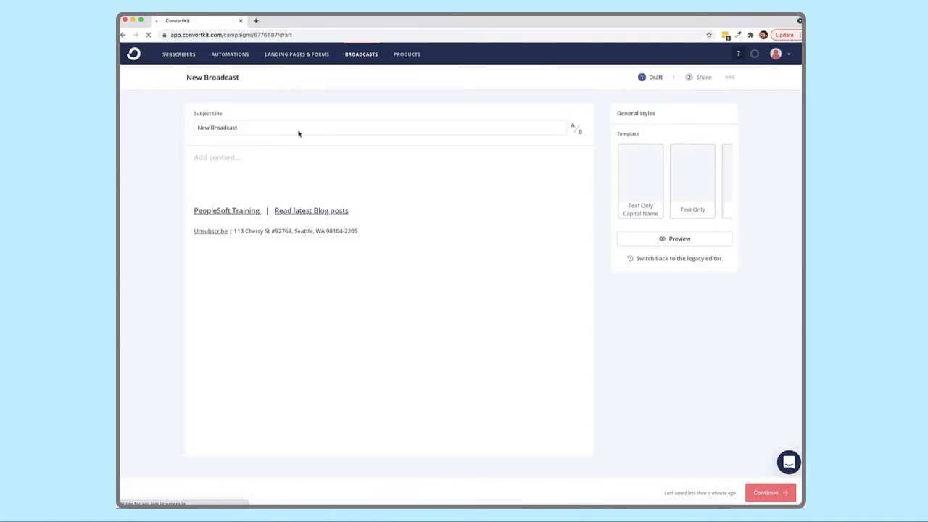
{"action": "triple_click", "coordinate": [224, 128]}
{"action": "type", "text": "Test"}
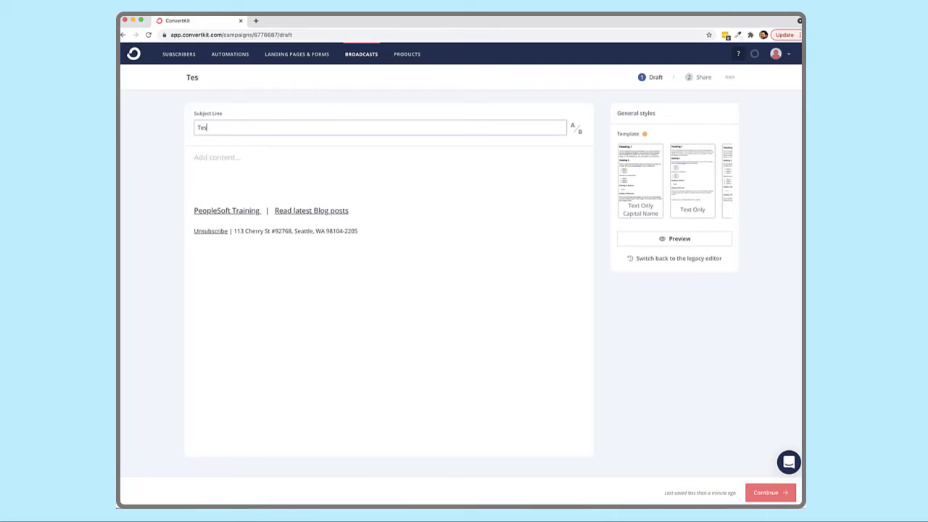
{"action": "left_click", "coordinate": [247, 163]}
{"action": "type", "text": "Test"}
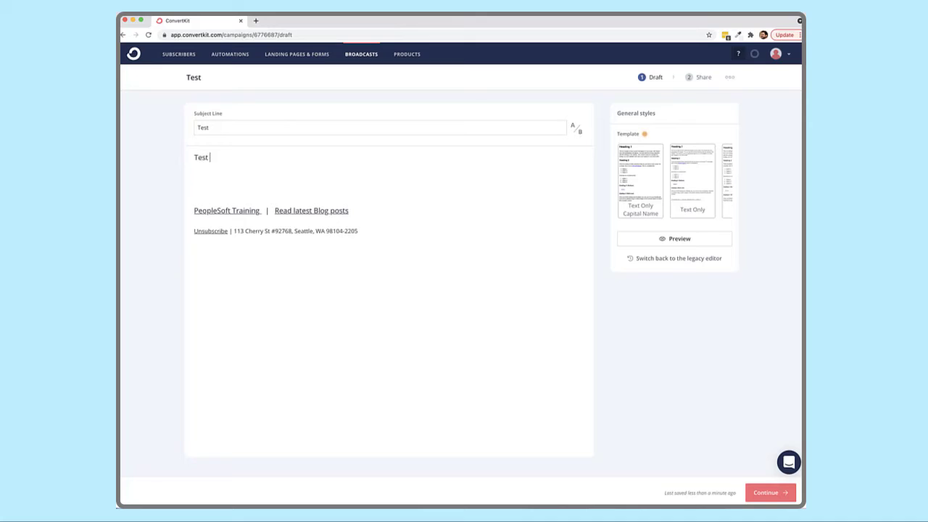
{"action": "left_click", "coordinate": [767, 492]}
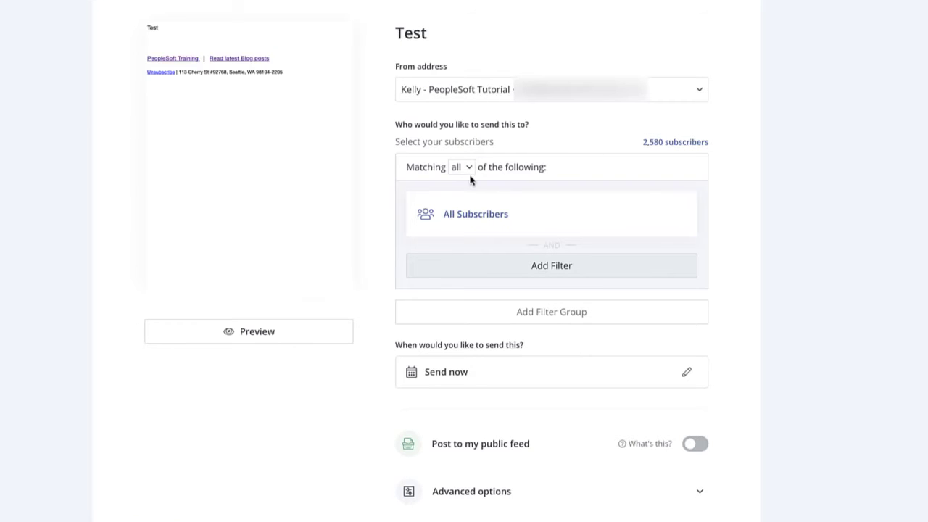
Filter recipients to Email Address contains the subscriber's email, matching 0 subscribers.
{"action": "left_click", "coordinate": [471, 214]}
{"action": "left_click", "coordinate": [500, 237]}
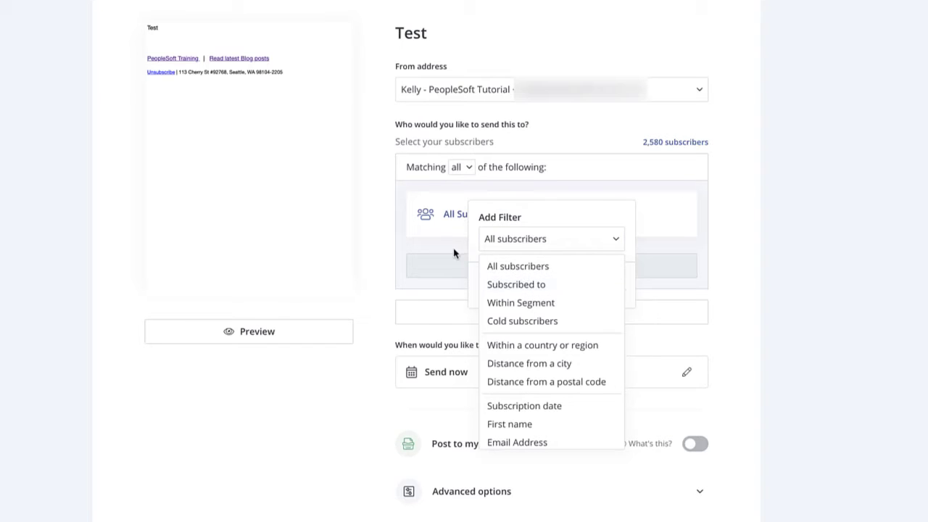
{"action": "left_click", "coordinate": [515, 441]}
{"action": "left_click", "coordinate": [529, 303]}
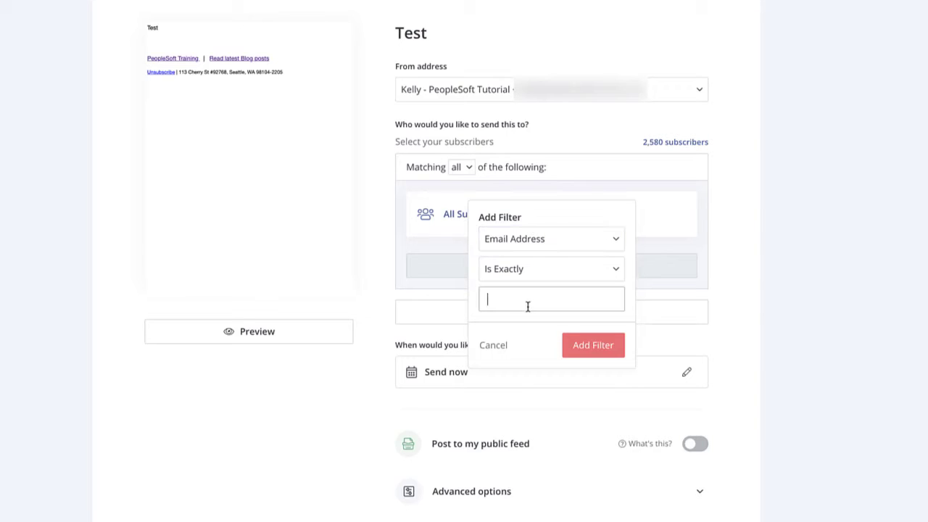
{"action": "left_click", "coordinate": [550, 272]}
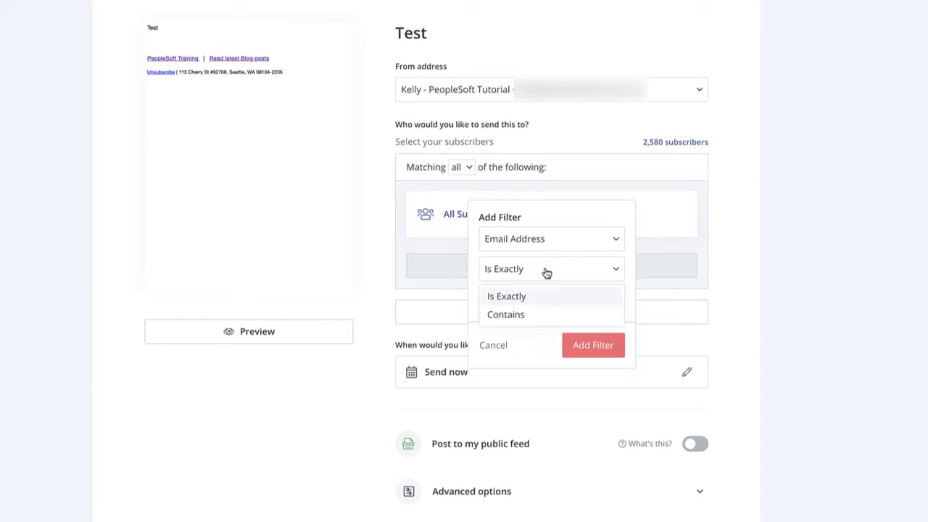
{"action": "left_click", "coordinate": [519, 314]}
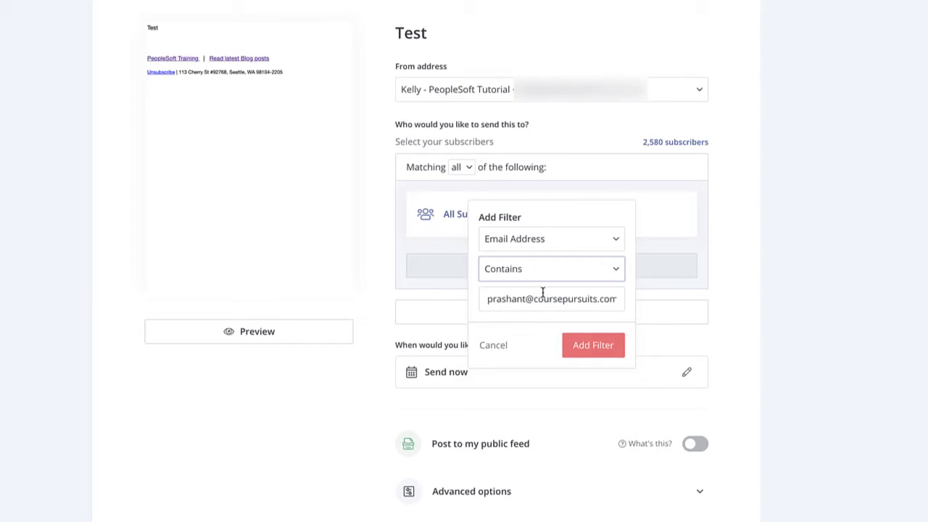
{"action": "left_click", "coordinate": [600, 347]}
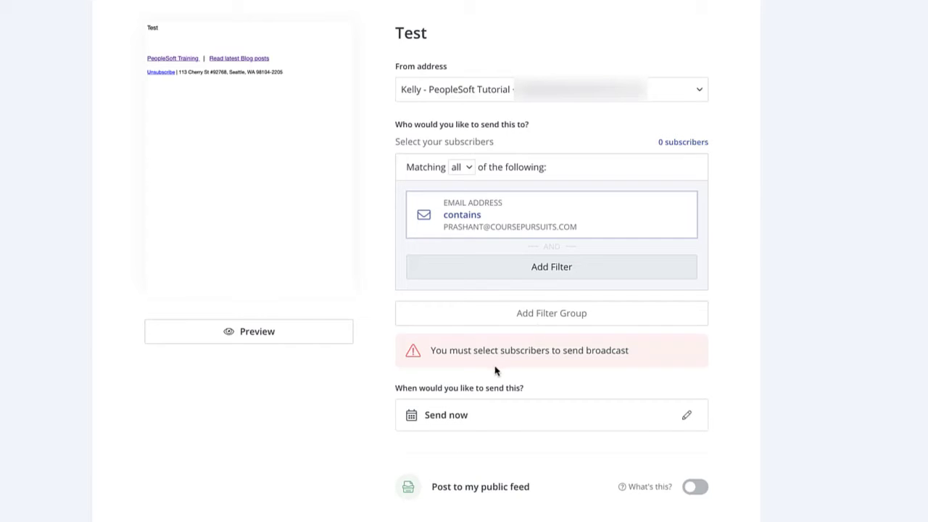
Remove the Email Address filter and add All Subscribers back, targeting 2,580 subscribers.
{"action": "left_click_drag", "start_coordinate": [430, 350], "coordinate": [639, 356]}
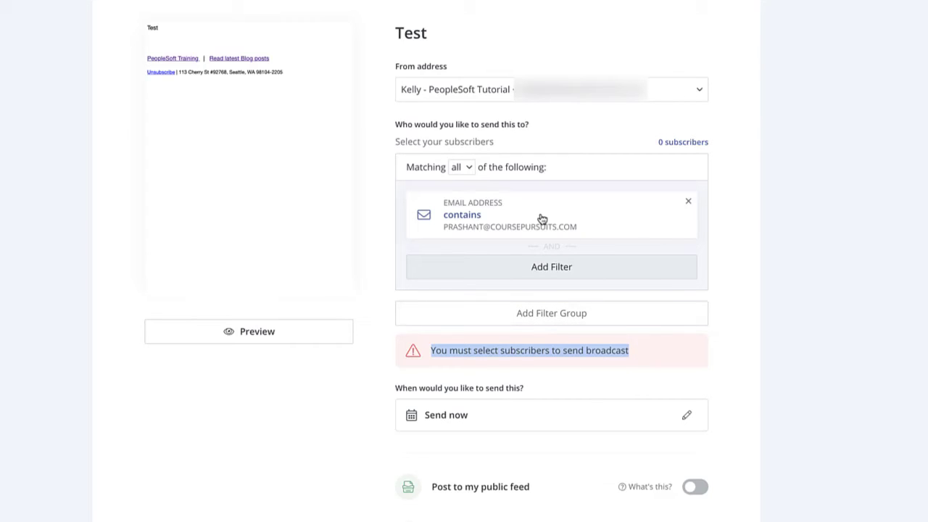
{"action": "left_click", "coordinate": [500, 216]}
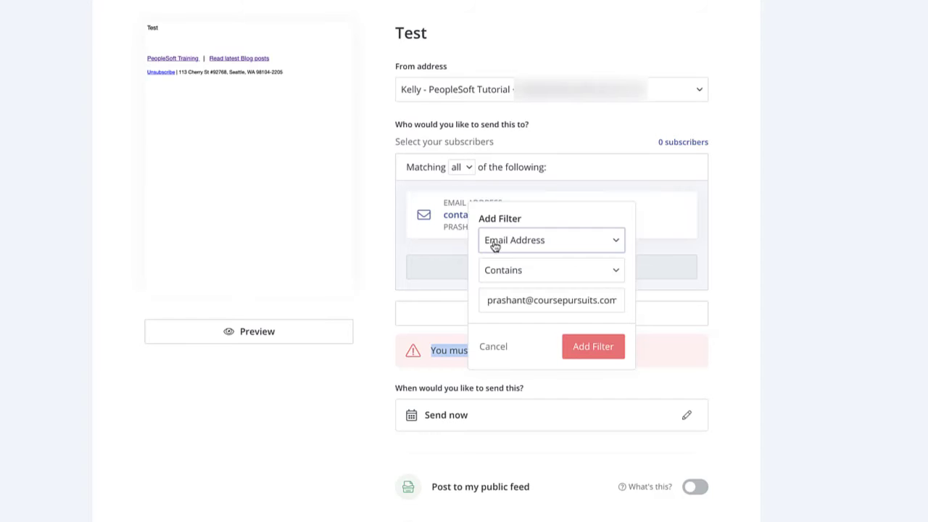
{"action": "left_click", "coordinate": [523, 276]}
{"action": "left_click", "coordinate": [527, 248]}
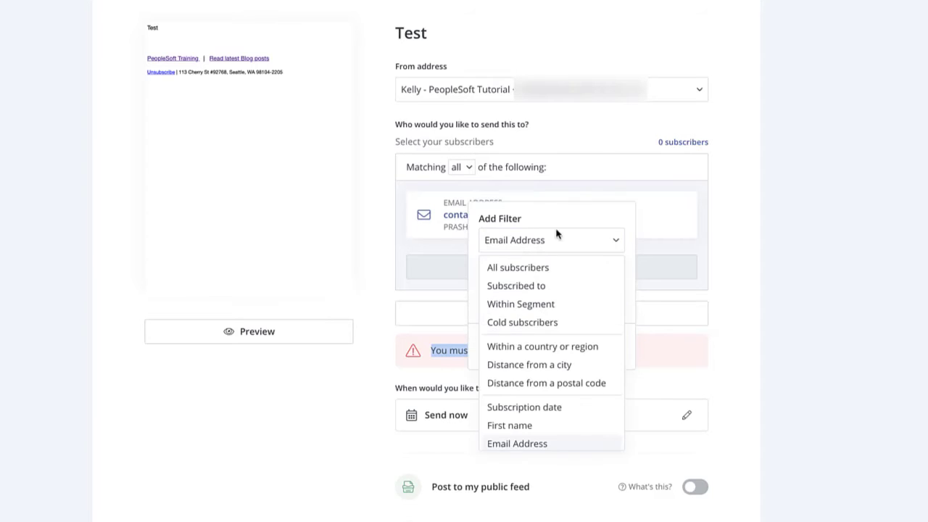
{"action": "left_click", "coordinate": [645, 222]}
{"action": "left_click", "coordinate": [692, 206]}
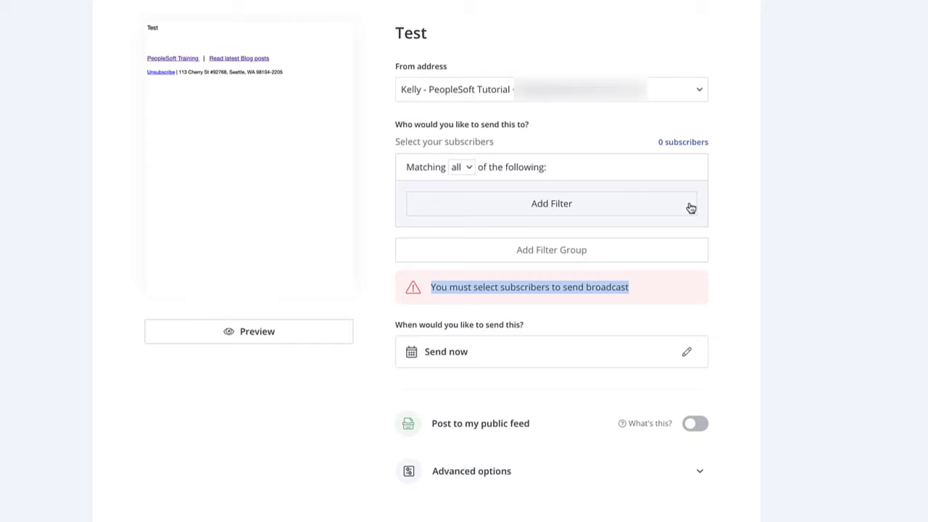
{"action": "left_click", "coordinate": [552, 208]}
{"action": "left_click", "coordinate": [567, 263]}
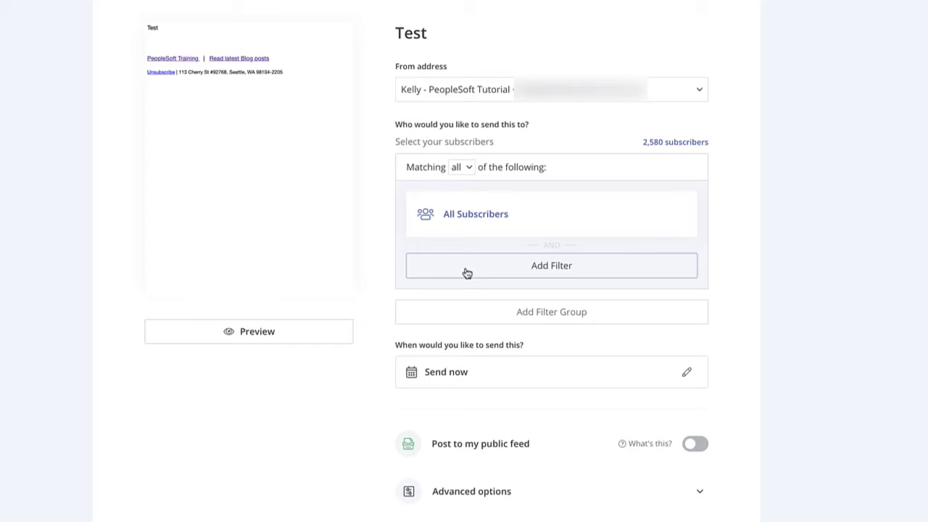
{"action": "left_click", "coordinate": [467, 272]}
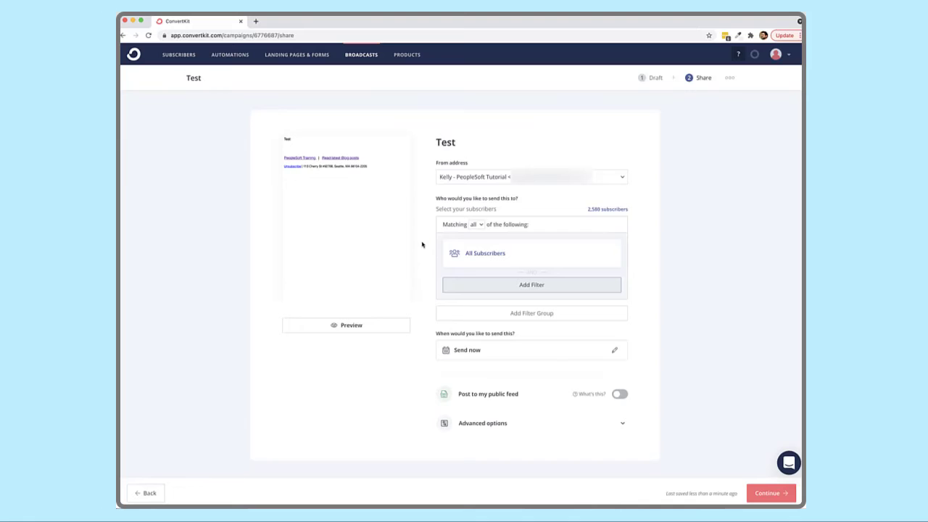
Return to the blocked subscriber's profile and request Unblock.
{"action": "left_click", "coordinate": [193, 58]}
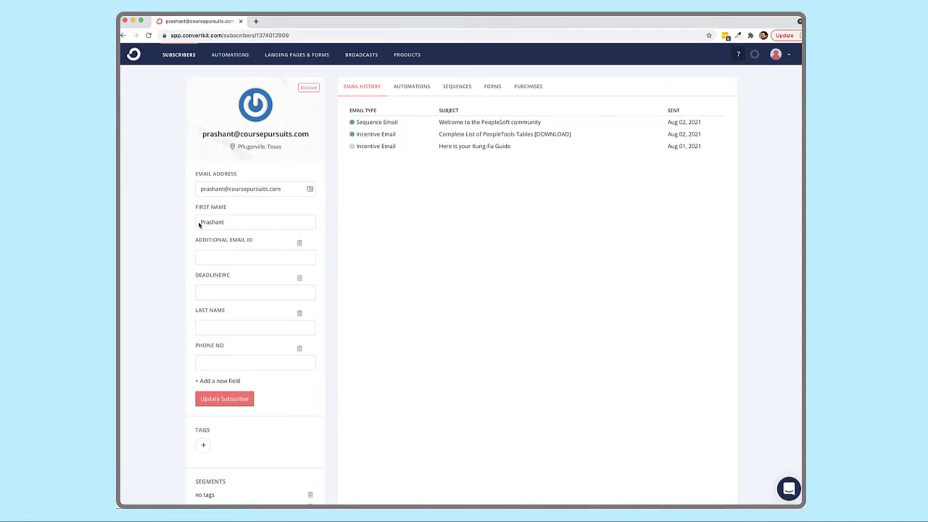
{"action": "scroll", "coordinate": [335, 202], "scroll_direction": "down", "scroll_amount": 3}
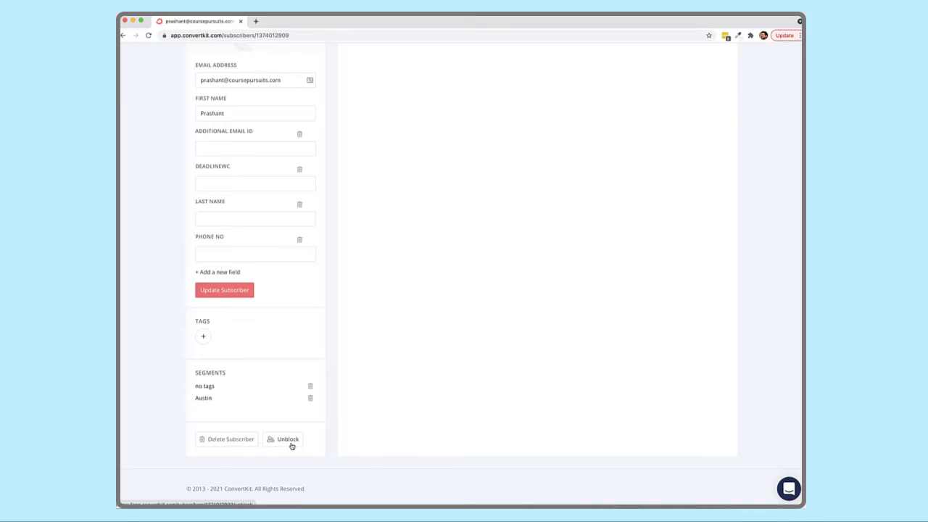
{"action": "left_click", "coordinate": [289, 439]}
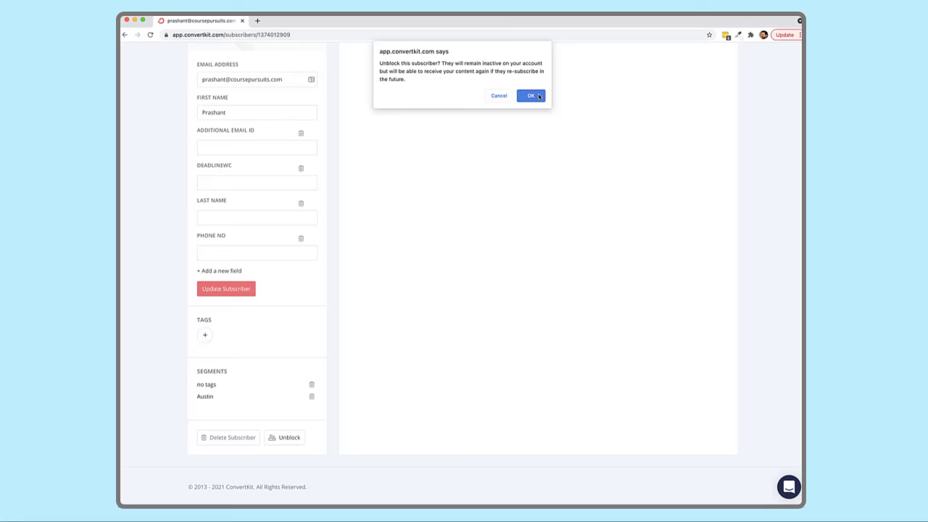
Confirm the unblock and check the profile shows Cancelled status with a Block button.
{"action": "left_click", "coordinate": [530, 96]}
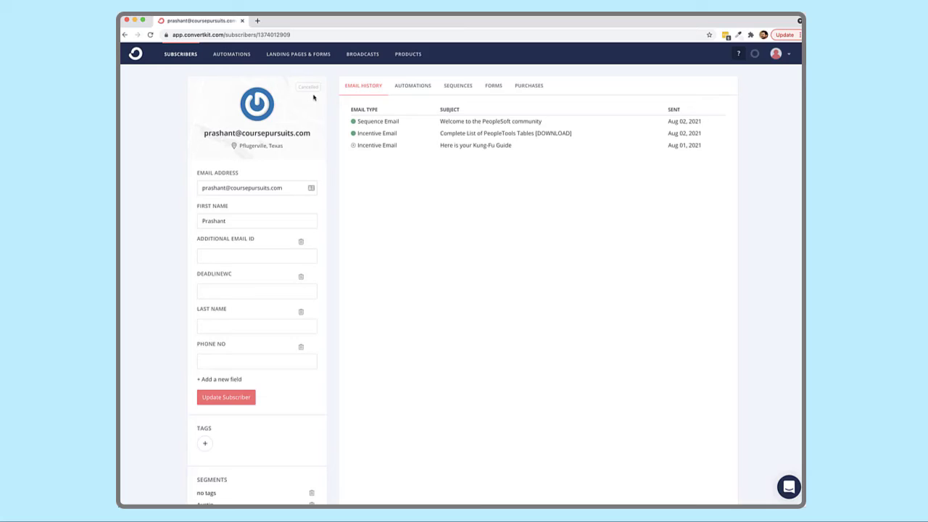
{"action": "scroll", "coordinate": [276, 356], "scroll_direction": "down", "scroll_amount": 3}
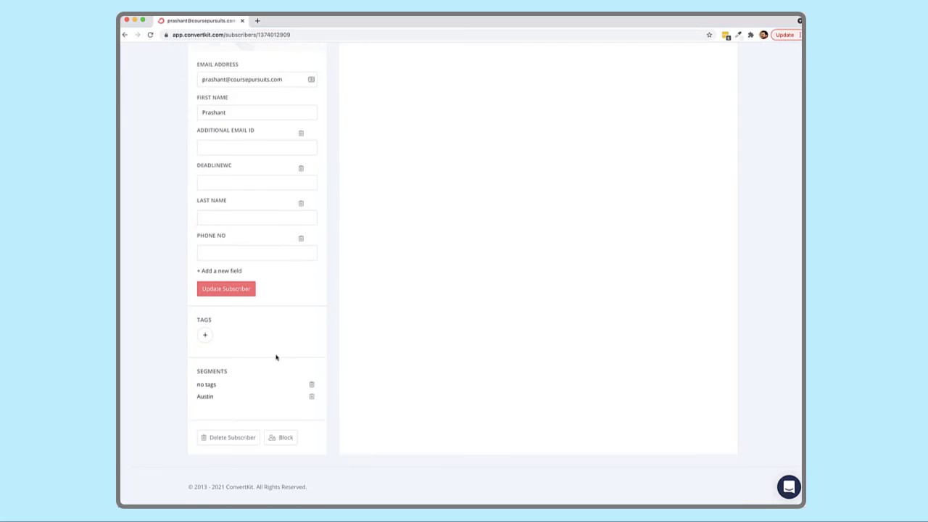
{"action": "scroll", "coordinate": [276, 356], "scroll_direction": "up", "scroll_amount": 2}
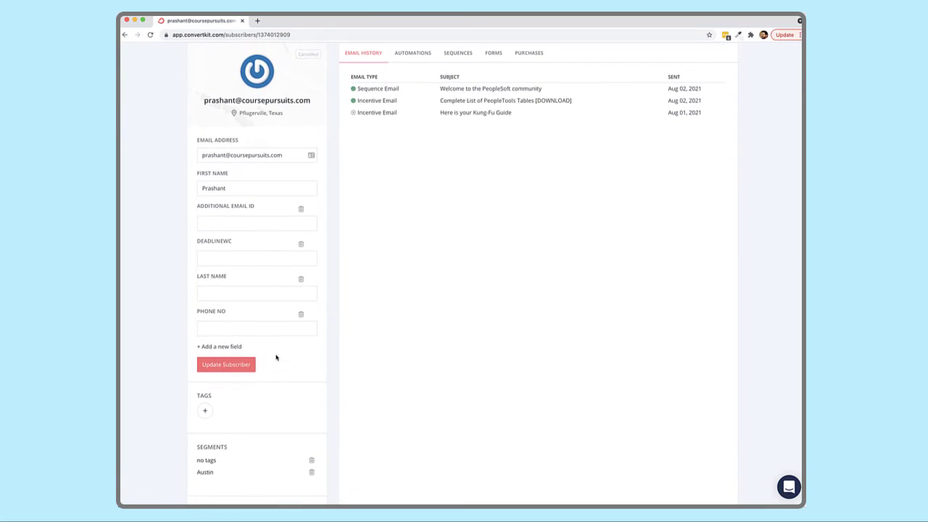